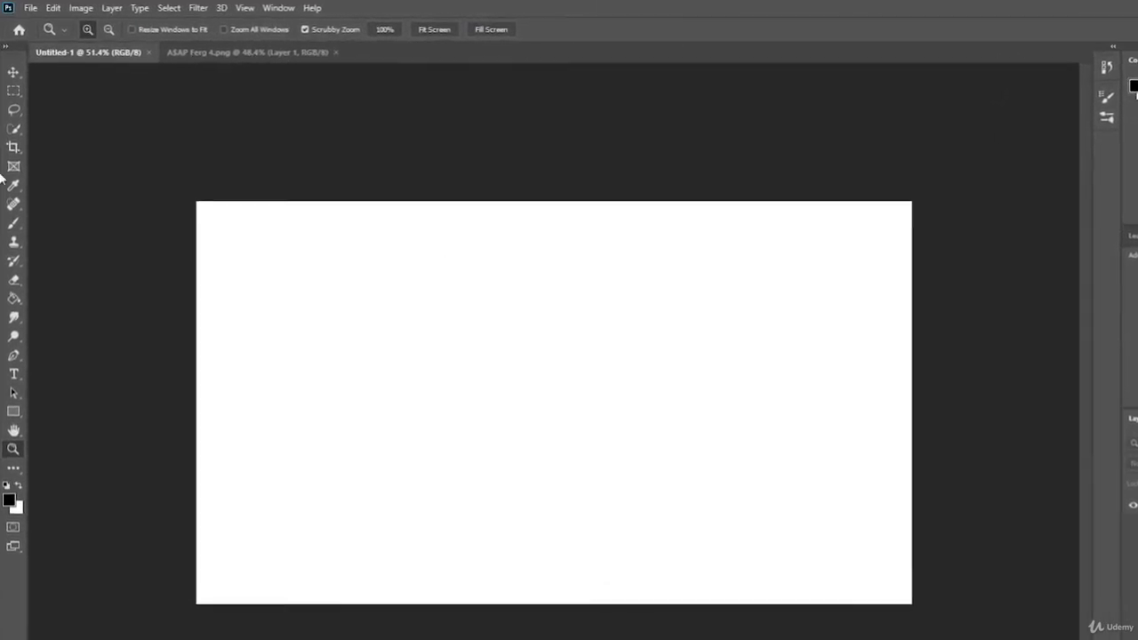
- Zoom in and back out on the ASAP Ferg 4.png concert photo, then zoom slightly into the blank Untitled-1 canvas
{"action": "left_click", "coordinate": [207, 56]}
{"action": "left_click", "coordinate": [573, 234]}
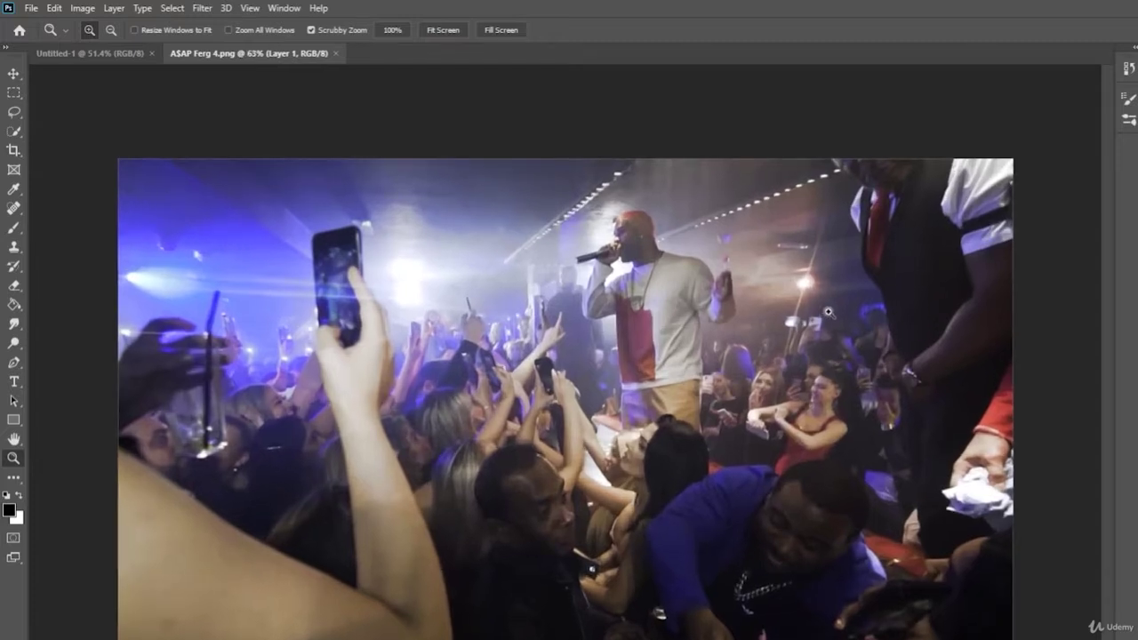
{"action": "left_click_drag", "start_coordinate": [825, 316], "coordinate": [816, 325]}
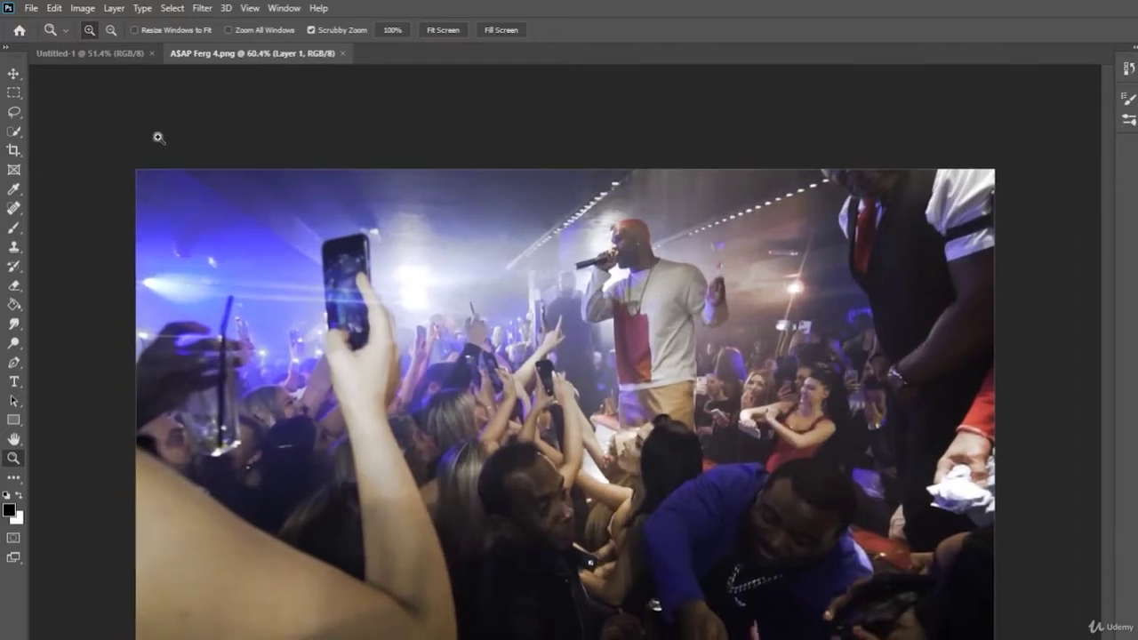
{"action": "left_click", "coordinate": [104, 56]}
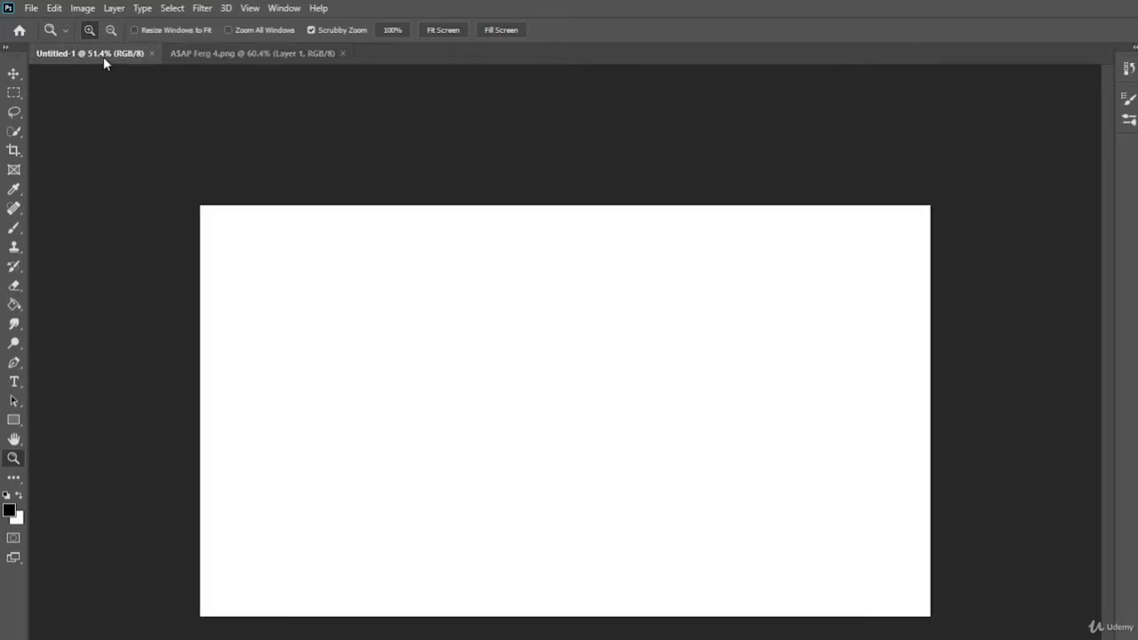
{"action": "left_click_drag", "start_coordinate": [602, 225], "coordinate": [539, 221]}
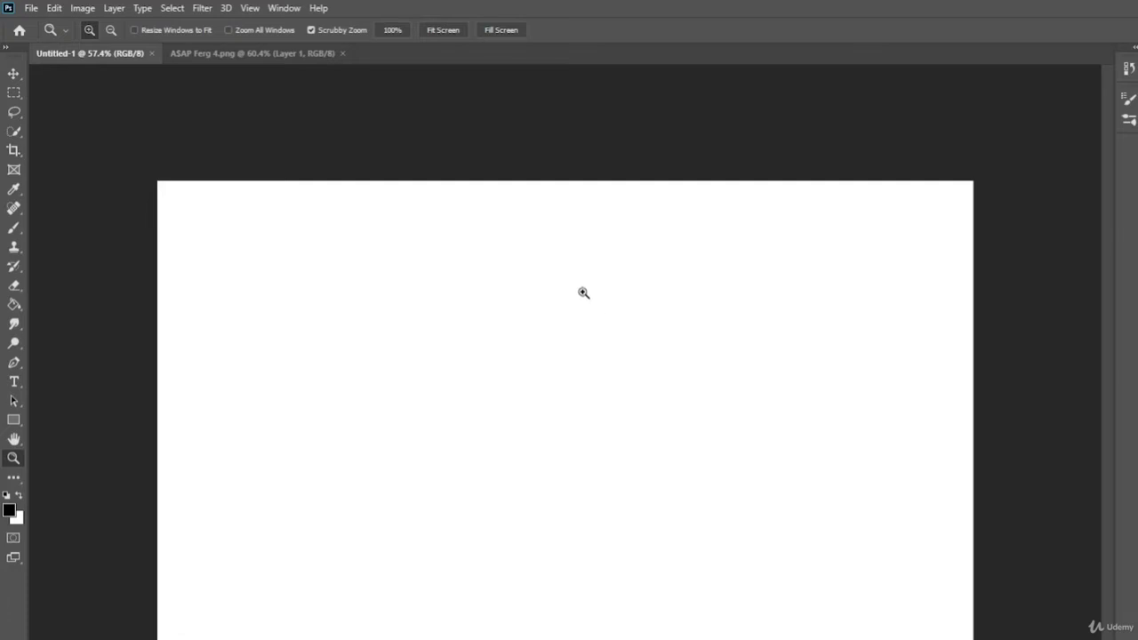
- Open Verre Fashion Logo.png from Open Recent, then view the concert photo and Untitled-1 tabs
{"action": "left_click", "coordinate": [34, 8]}
{"action": "mouse_move", "coordinate": [182, 94]}
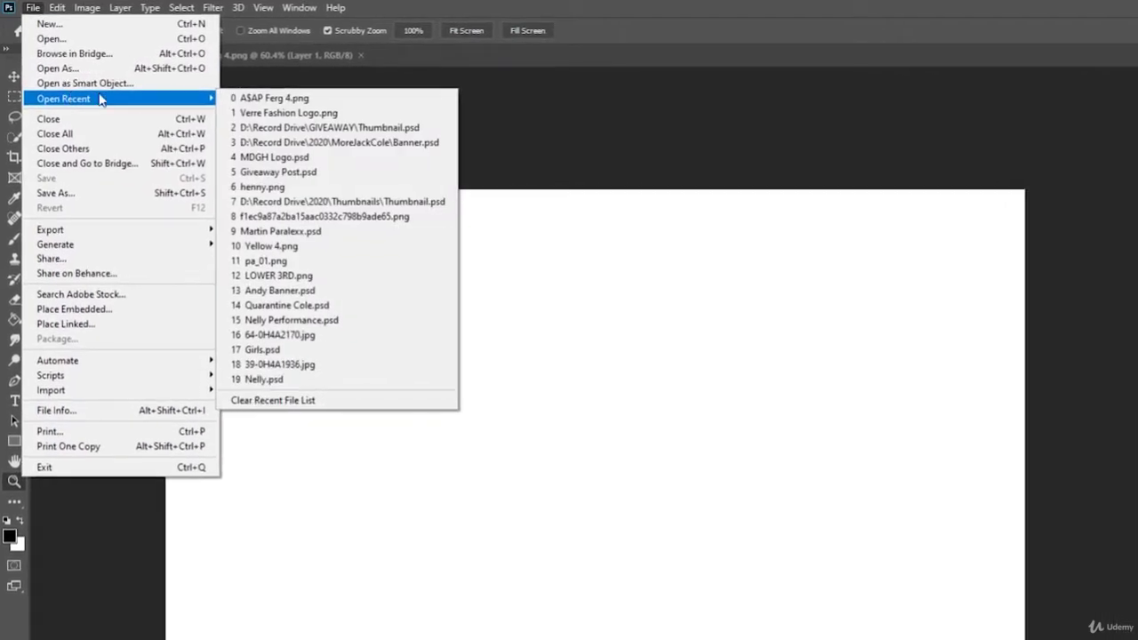
{"action": "left_click", "coordinate": [373, 121]}
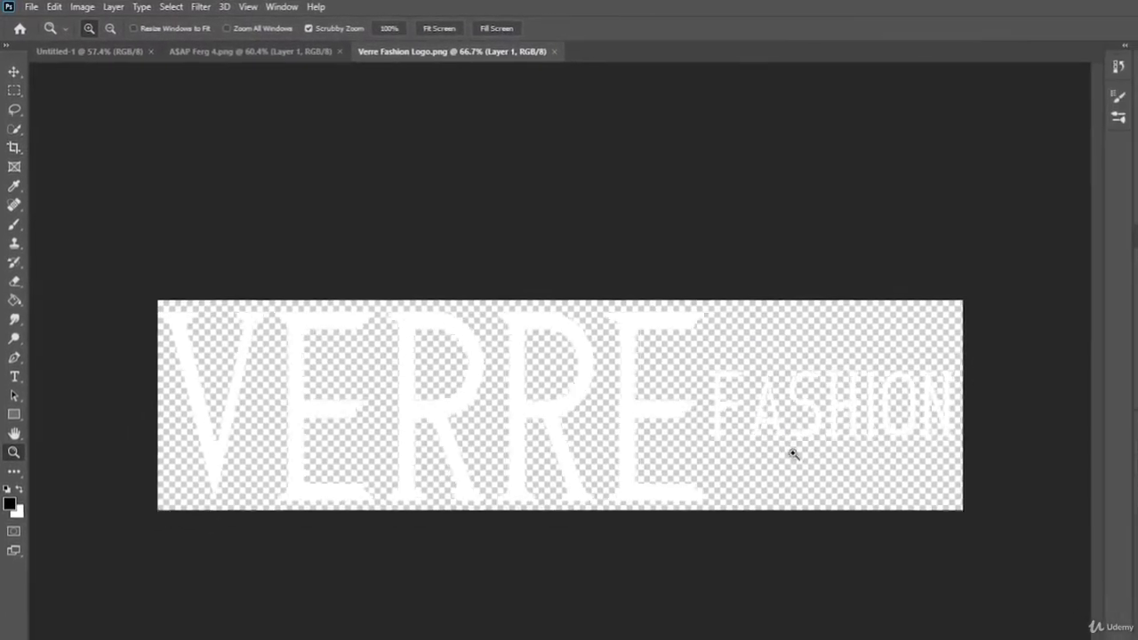
{"action": "left_click", "coordinate": [195, 44]}
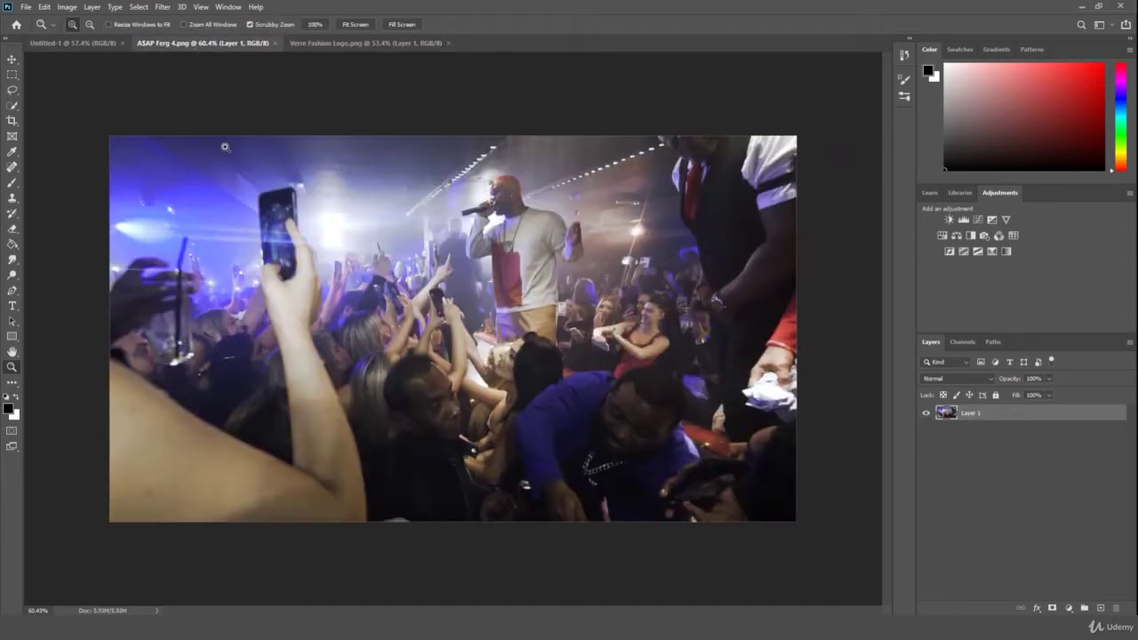
{"action": "left_click", "coordinate": [77, 44]}
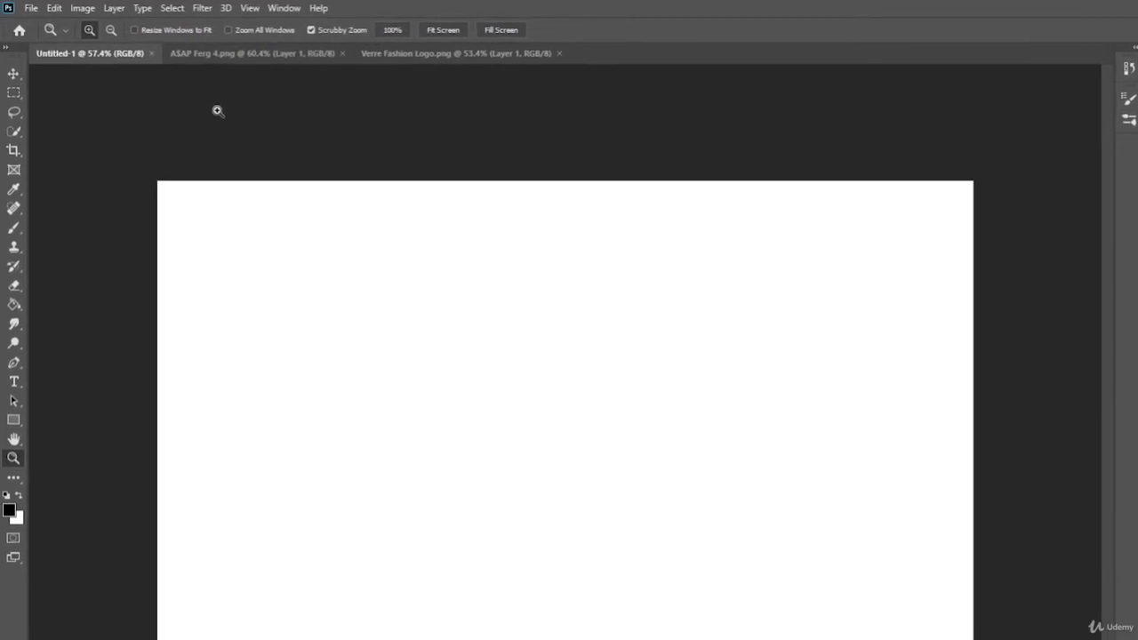
- Compare the logo and blank canvas documents against the concert photo
{"action": "left_click", "coordinate": [233, 57]}
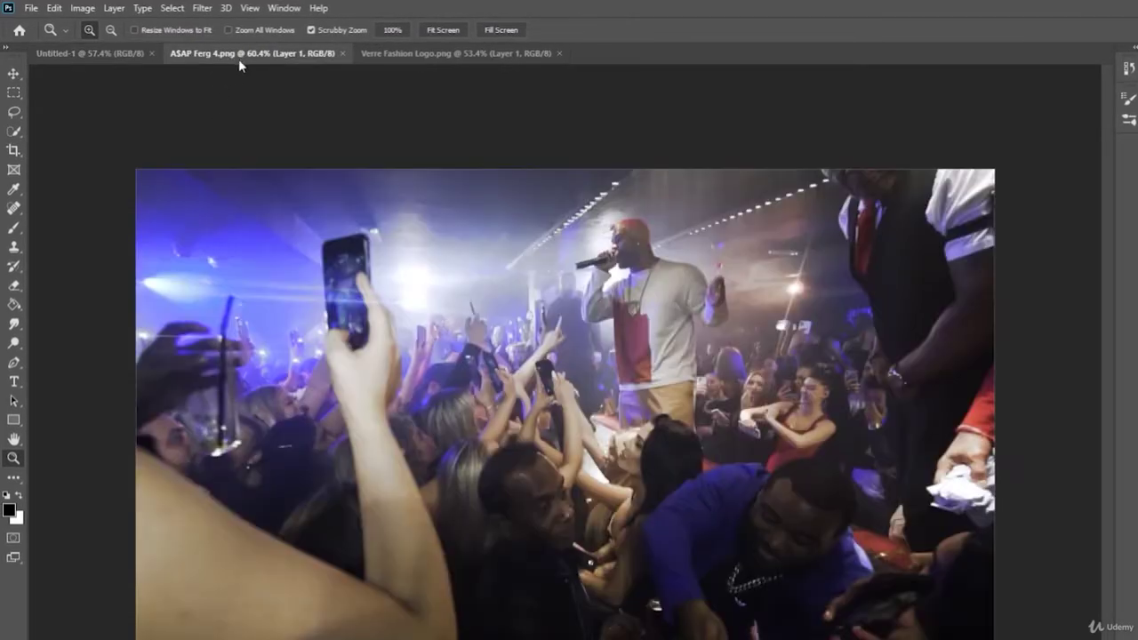
{"action": "left_click", "coordinate": [459, 55]}
{"action": "left_click", "coordinate": [264, 61]}
{"action": "left_click", "coordinate": [88, 51]}
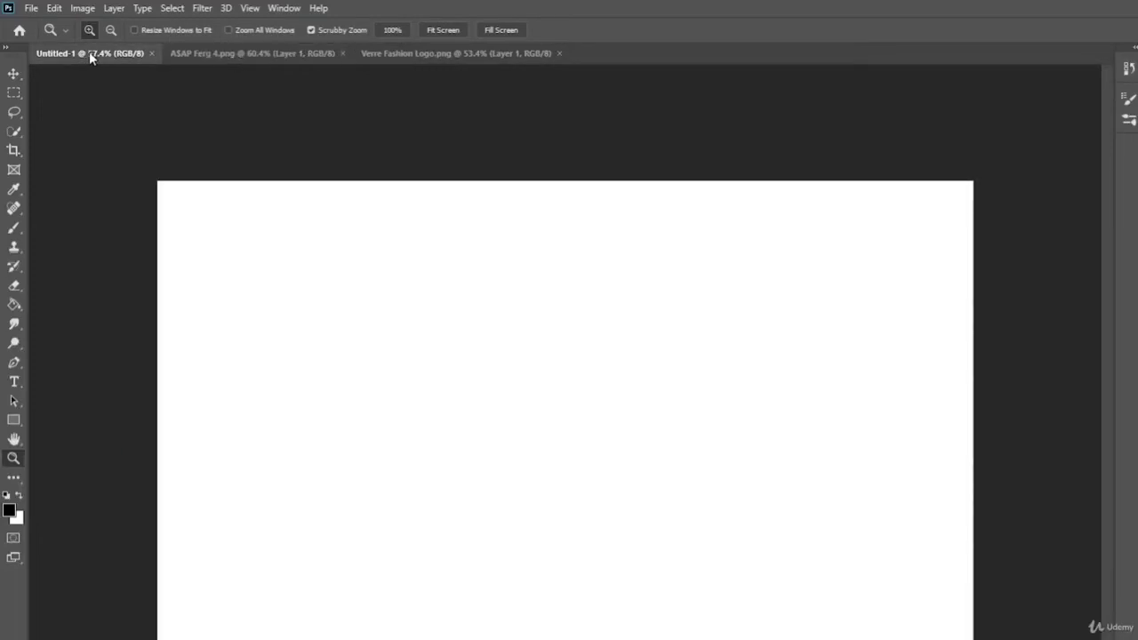
{"action": "left_click", "coordinate": [247, 56]}
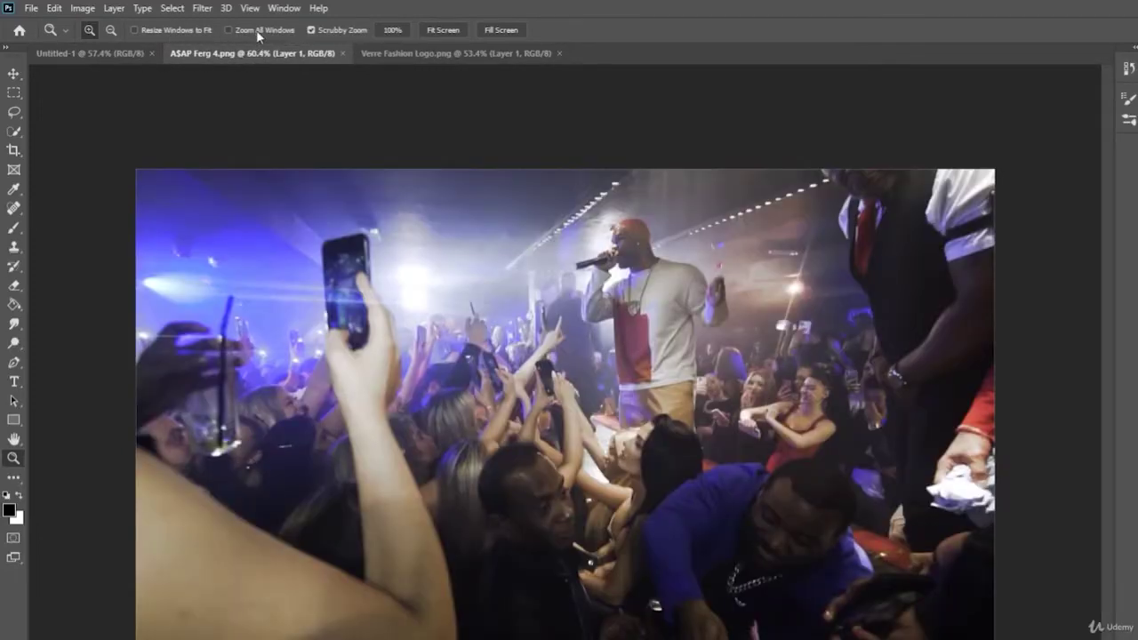
- With Zoom All Windows on, zoom the photo out to 19.9%, verify each document, then turn the option off
{"action": "left_click", "coordinate": [250, 32]}
{"action": "left_click_drag", "start_coordinate": [560, 241], "coordinate": [495, 268]}
{"action": "left_click", "coordinate": [454, 53]}
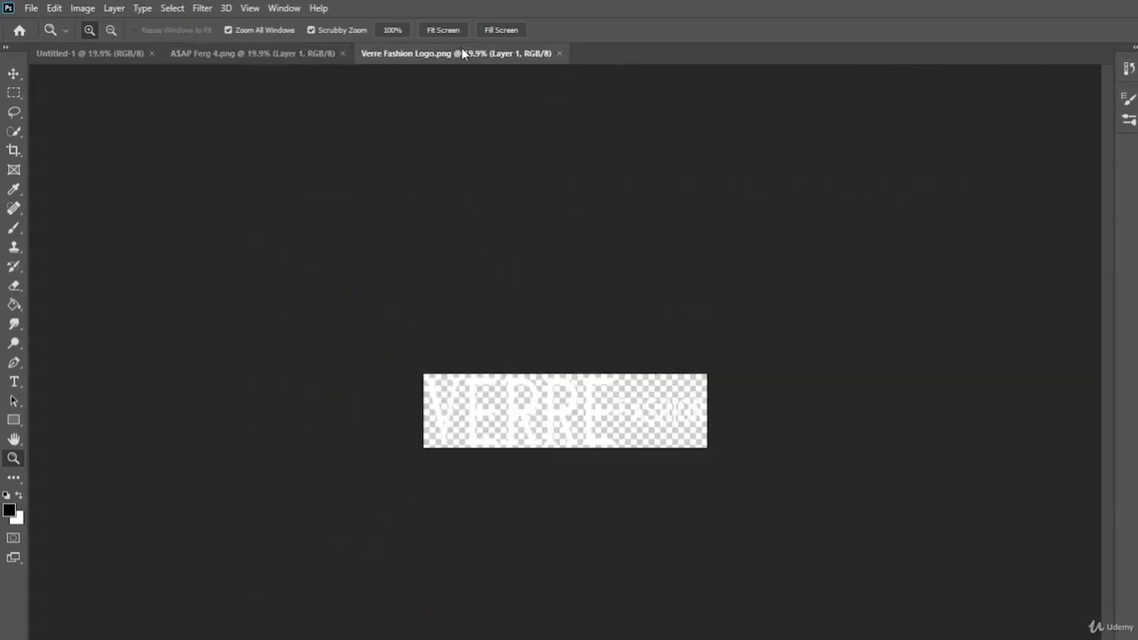
{"action": "left_click", "coordinate": [298, 53]}
{"action": "left_click", "coordinate": [98, 51]}
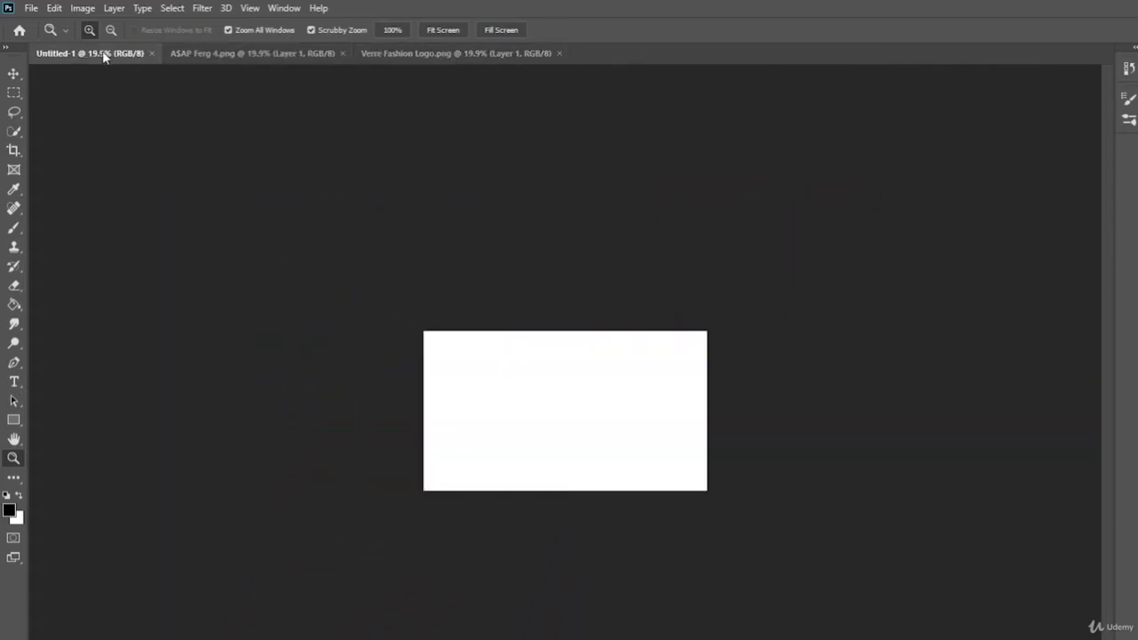
{"action": "left_click", "coordinate": [211, 55]}
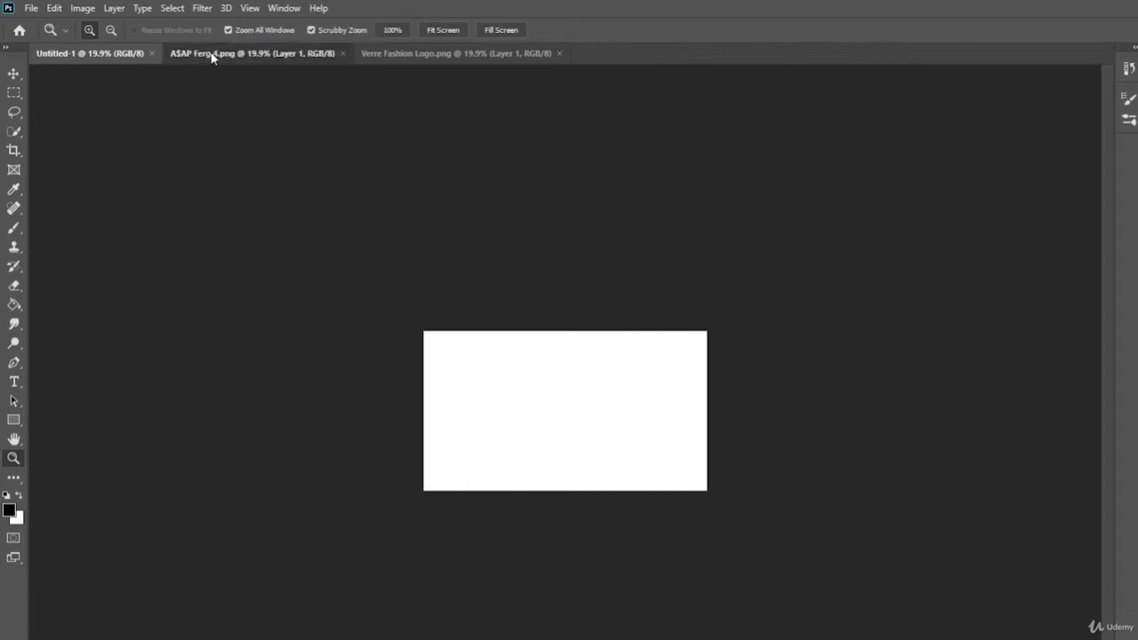
{"action": "left_click", "coordinate": [252, 31]}
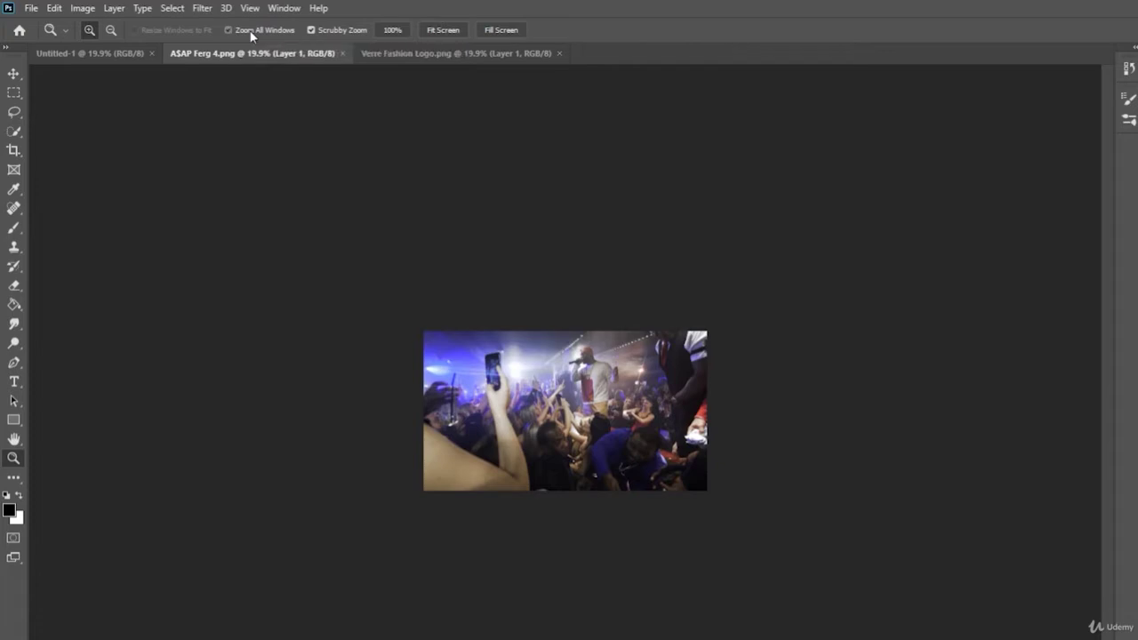
{"action": "left_click_drag", "start_coordinate": [503, 217], "coordinate": [562, 162]}
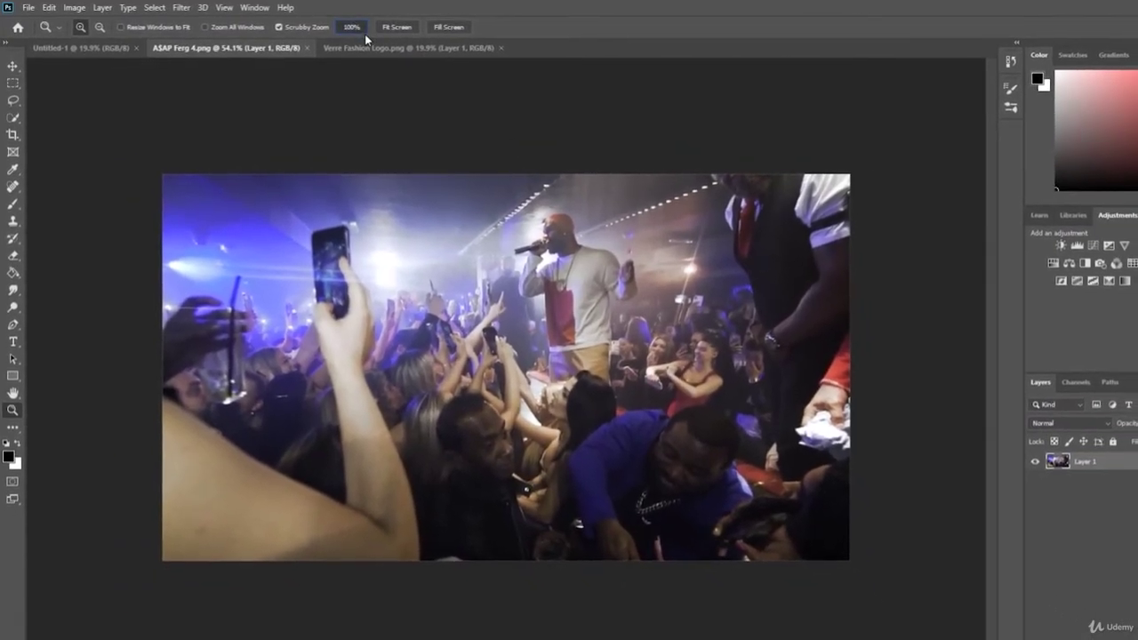
{"action": "left_click", "coordinate": [373, 30]}
{"action": "left_click", "coordinate": [388, 27]}
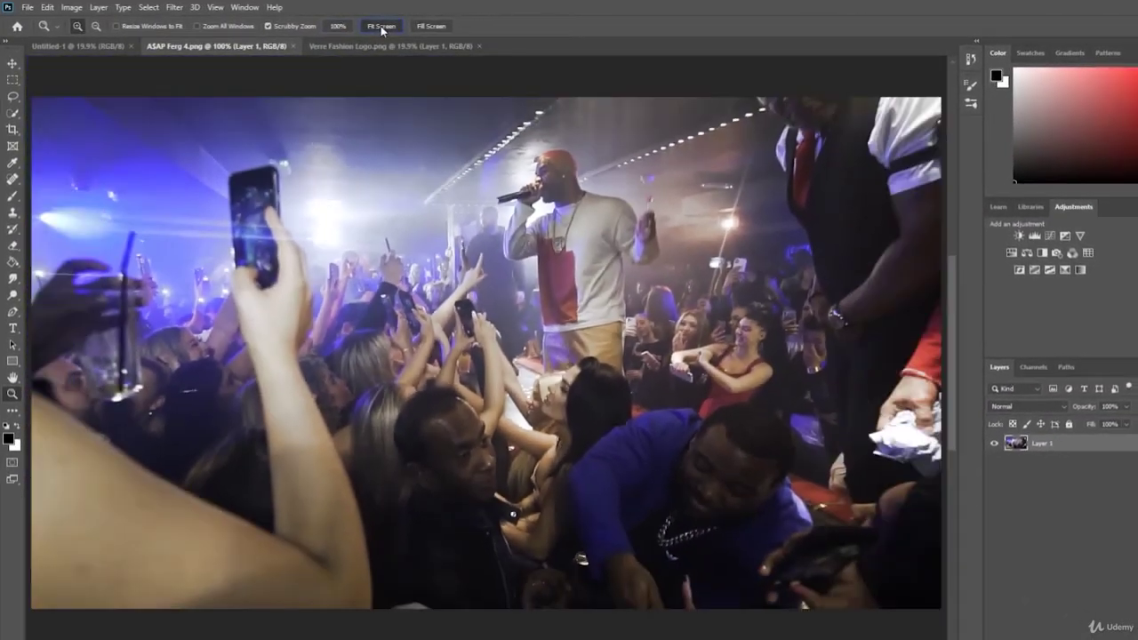
{"action": "left_click", "coordinate": [398, 46]}
{"action": "left_click", "coordinate": [388, 27]}
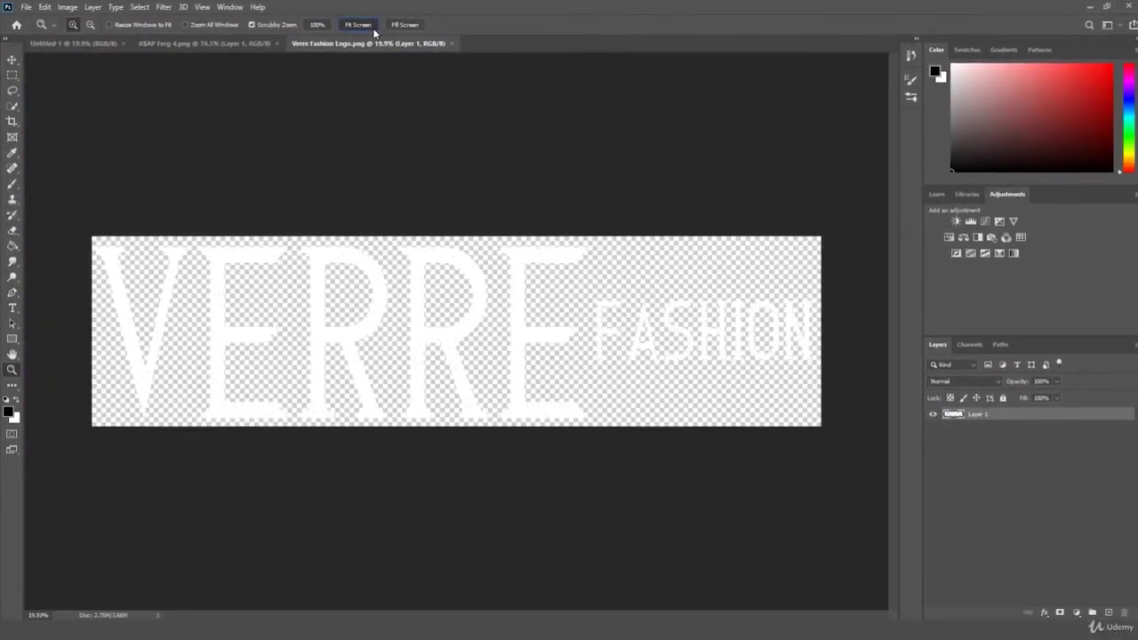
{"action": "left_click", "coordinate": [374, 32]}
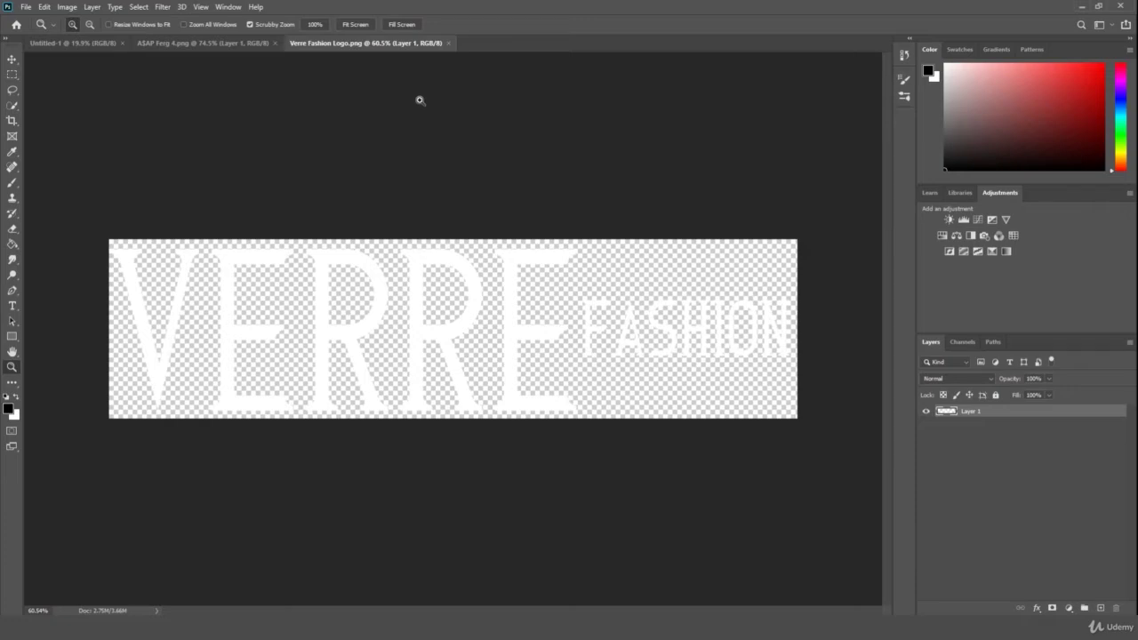
{"action": "left_click", "coordinate": [205, 43]}
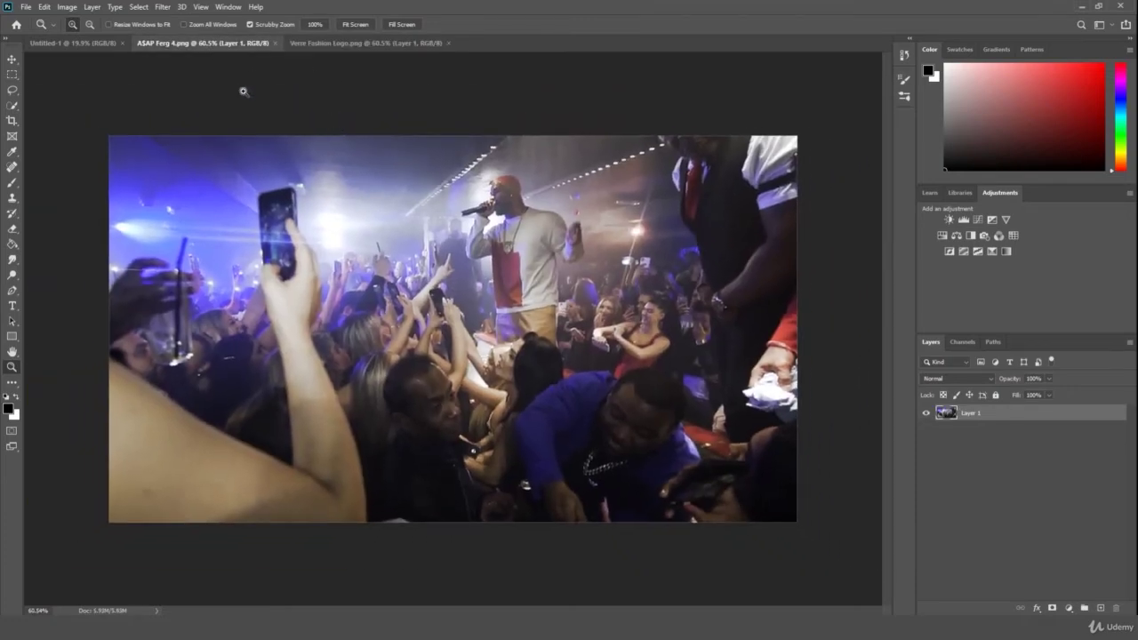
{"action": "left_click", "coordinate": [103, 45]}
{"action": "left_click_drag", "start_coordinate": [424, 211], "coordinate": [542, 210]}
{"action": "left_click", "coordinate": [364, 43]}
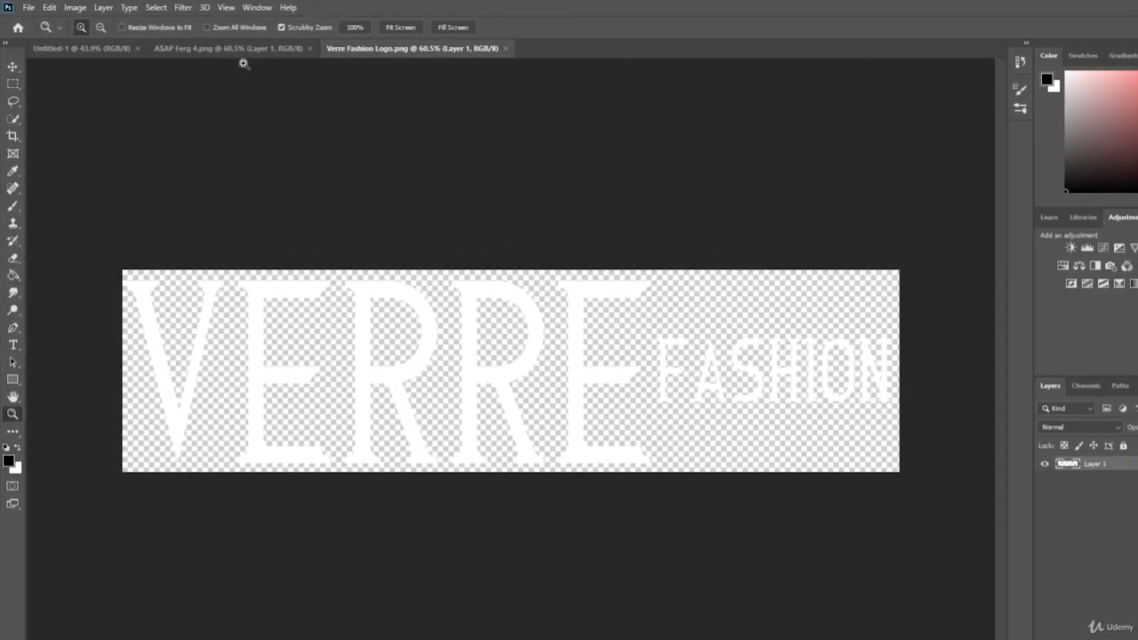
- Select the Move tool and test two small logo moves, undoing each
{"action": "left_click", "coordinate": [13, 66]}
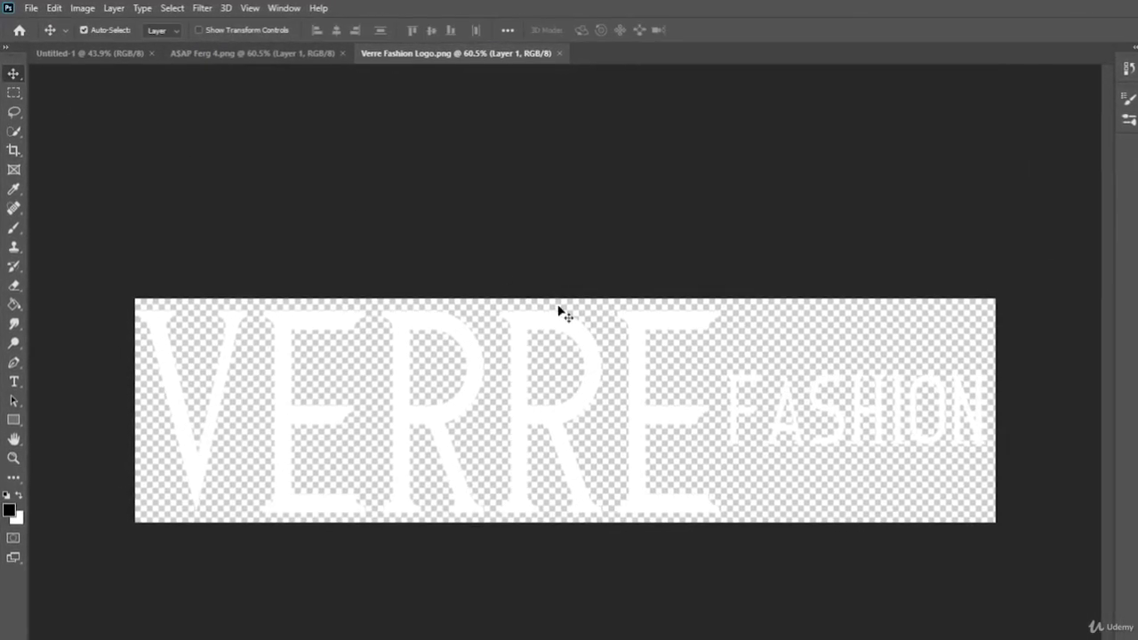
{"action": "mouse_move", "coordinate": [587, 361]}
{"action": "left_mouse_down"}
{"action": "mouse_move", "coordinate": [589, 376]}
{"action": "mouse_move", "coordinate": [594, 354]}
{"action": "left_mouse_up"}
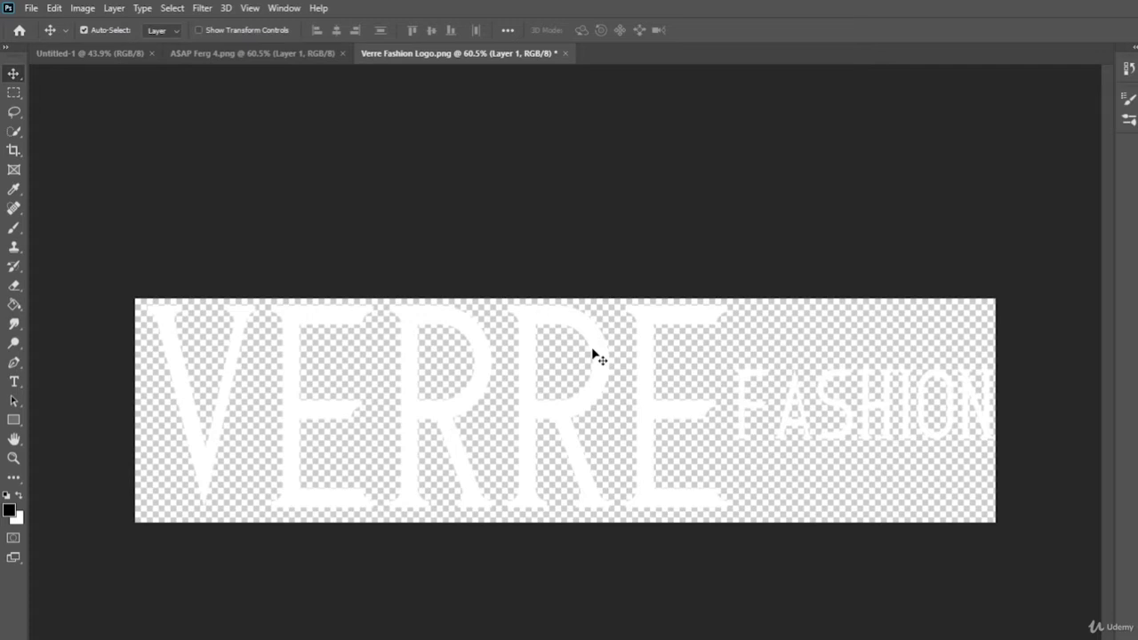
{"action": "key", "text": "ctrl+z"}
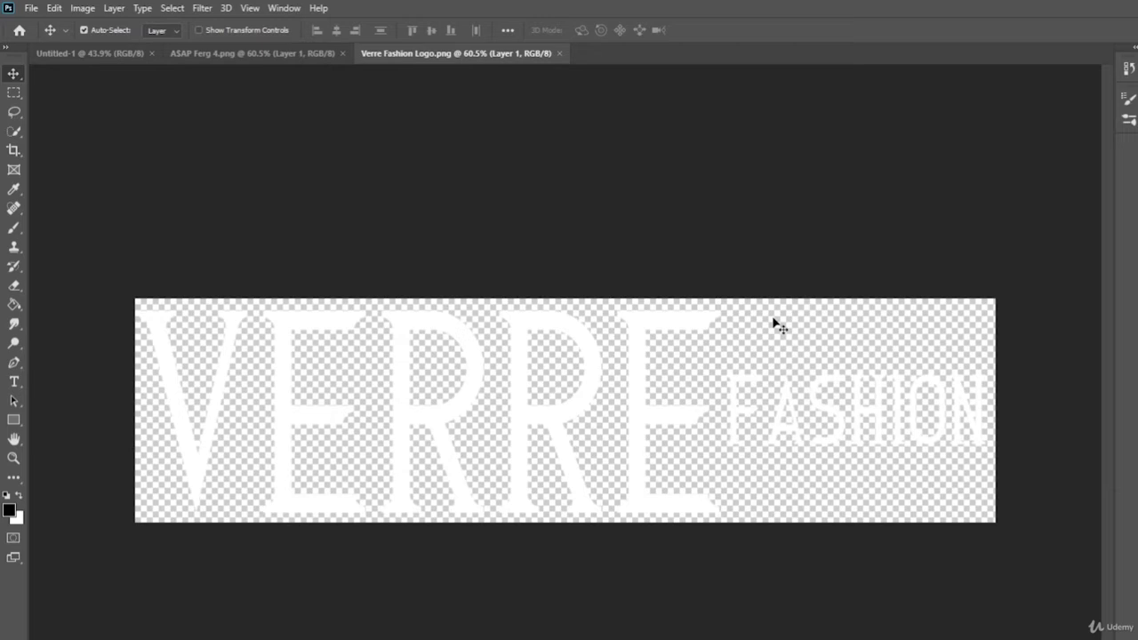
{"action": "left_click_drag", "start_coordinate": [693, 330], "coordinate": [702, 332]}
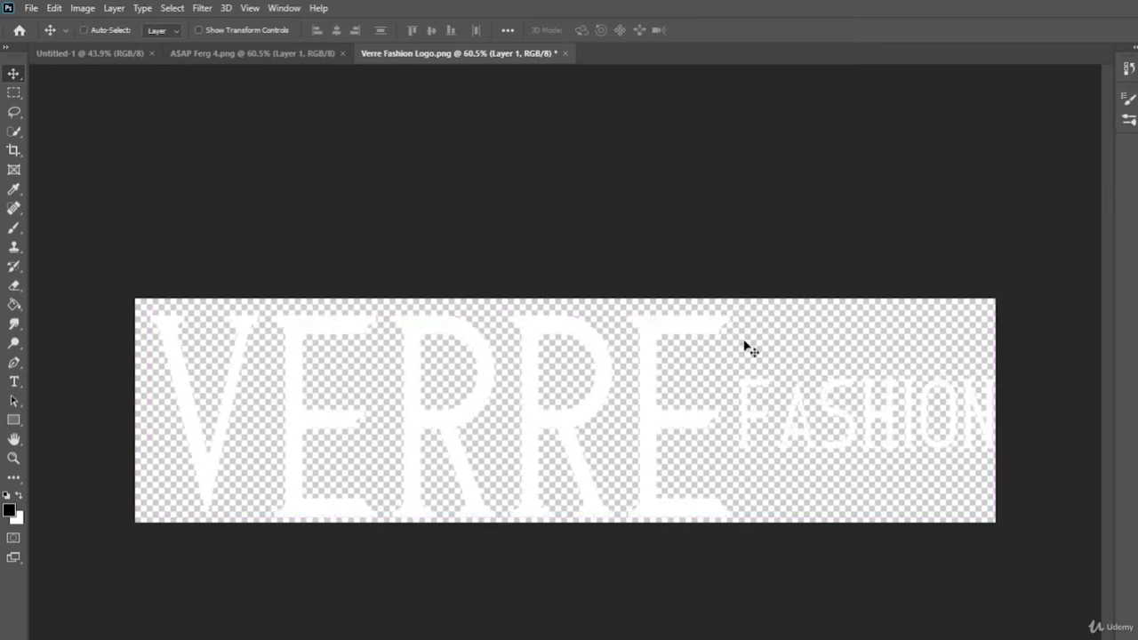
{"action": "key", "text": "ctrl+z"}
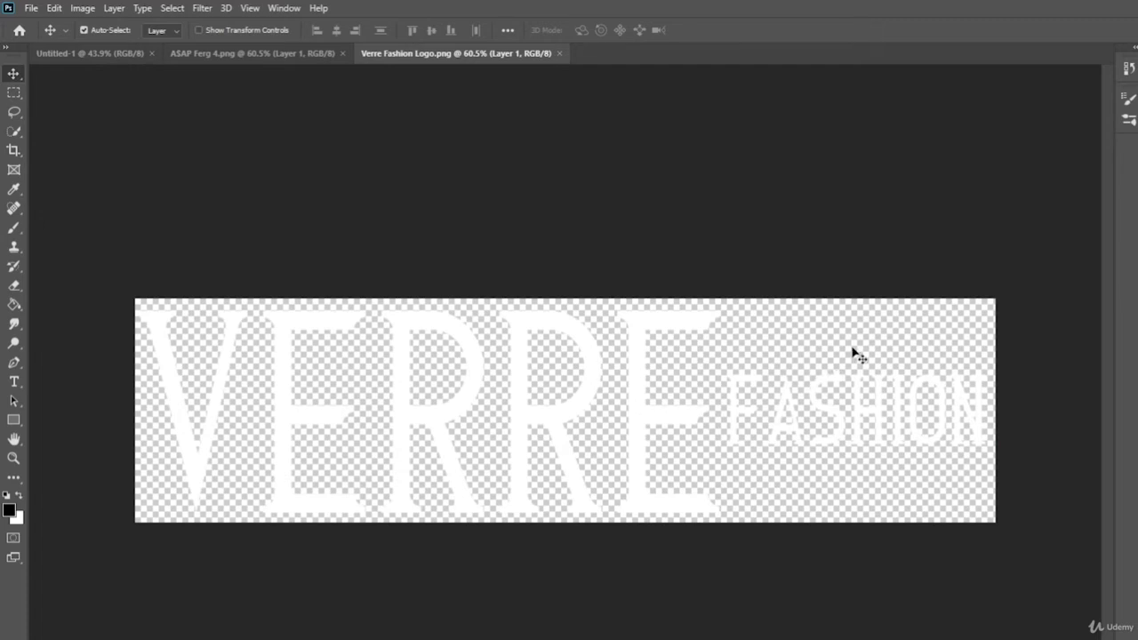
- From the Verre Fashion logo document, drag the logo toward the ASAP Ferg 4.png tab
{"action": "left_click", "coordinate": [93, 54]}
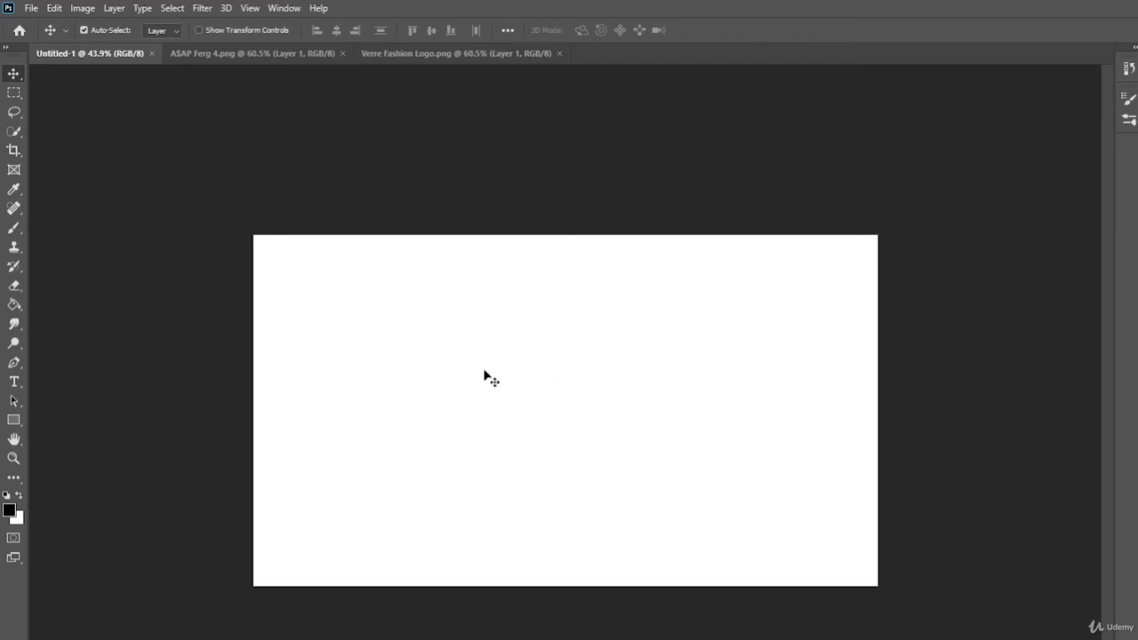
{"action": "left_click", "coordinate": [480, 55]}
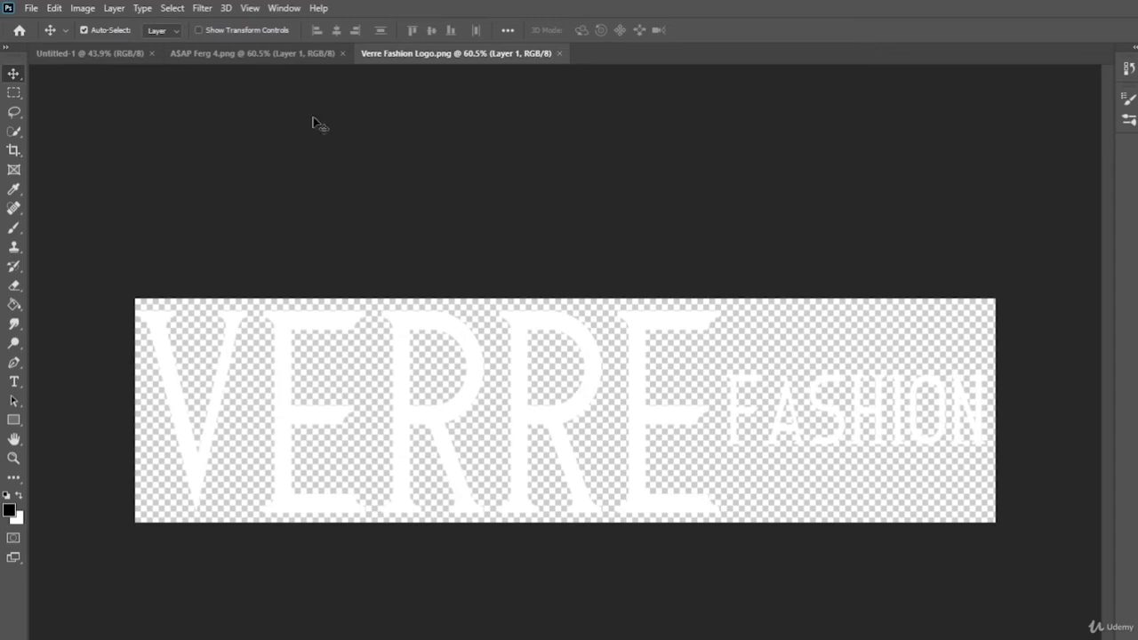
{"action": "left_click", "coordinate": [93, 53]}
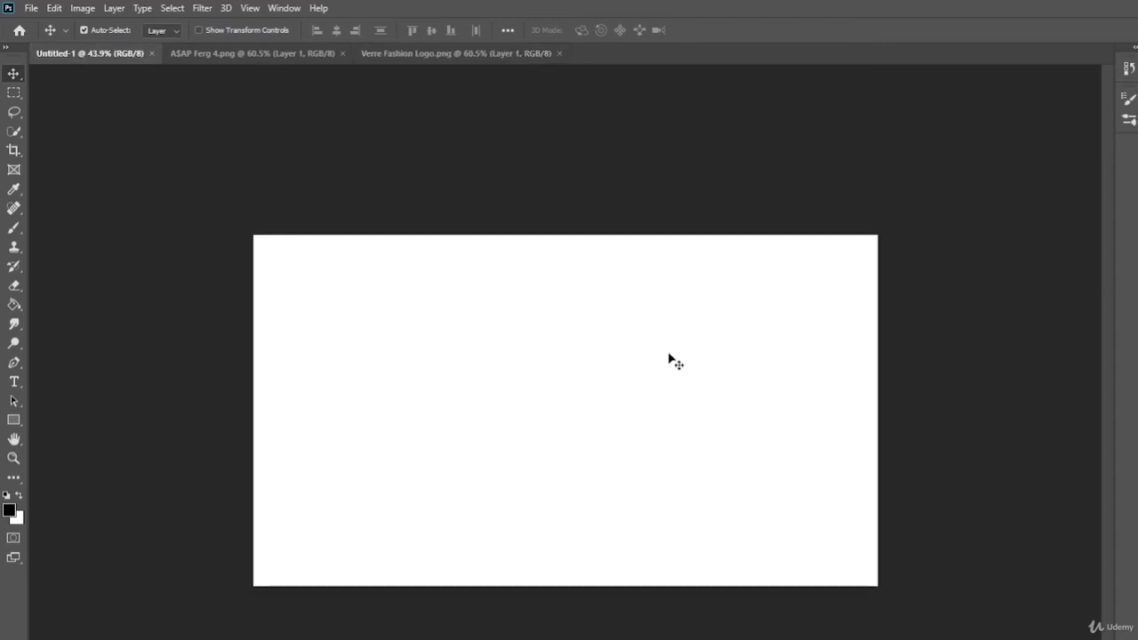
{"action": "left_click", "coordinate": [492, 55]}
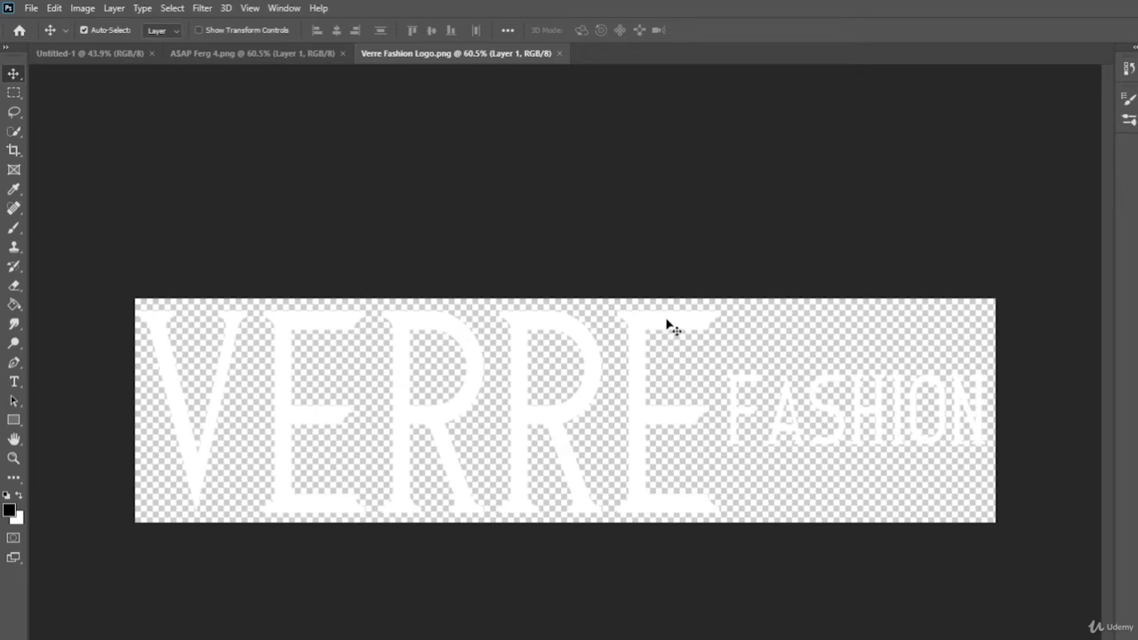
{"action": "left_click_drag", "start_coordinate": [668, 325], "coordinate": [531, 322]}
- Drop the logo onto the concert photo, delete it, and go back to the logo document
{"action": "left_click_drag", "start_coordinate": [671, 524], "coordinate": [573, 391]}
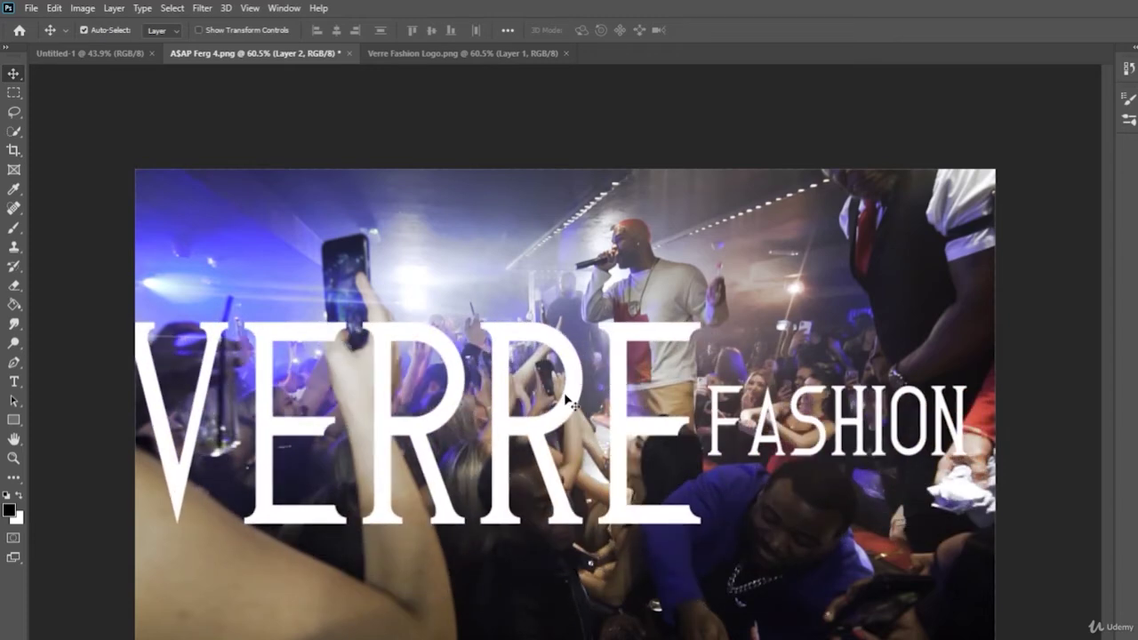
{"action": "key", "text": "Delete"}
{"action": "left_click", "coordinate": [462, 55]}
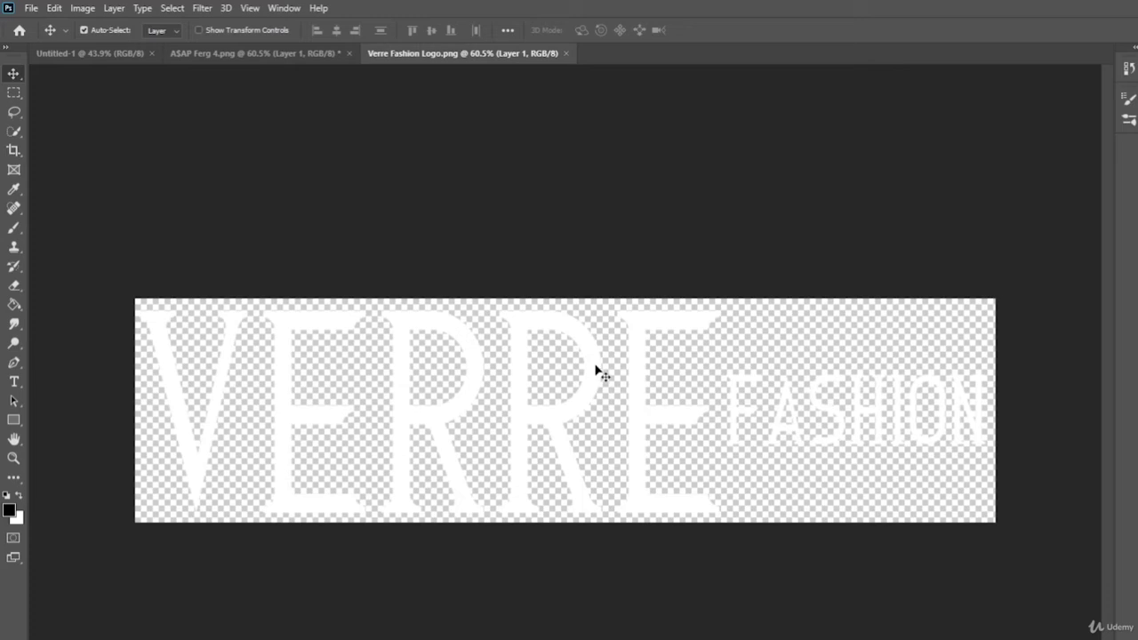
- Drag the logo onto the concert photo again and move it down across the lower part
{"action": "mouse_move", "coordinate": [595, 369]}
{"action": "left_mouse_down"}
{"action": "mouse_move", "coordinate": [574, 335]}
{"action": "mouse_move", "coordinate": [506, 288]}
{"action": "mouse_move", "coordinate": [356, 64]}
{"action": "mouse_move", "coordinate": [297, 45]}
{"action": "mouse_move", "coordinate": [516, 329]}
{"action": "mouse_move", "coordinate": [601, 389]}
{"action": "left_mouse_up"}
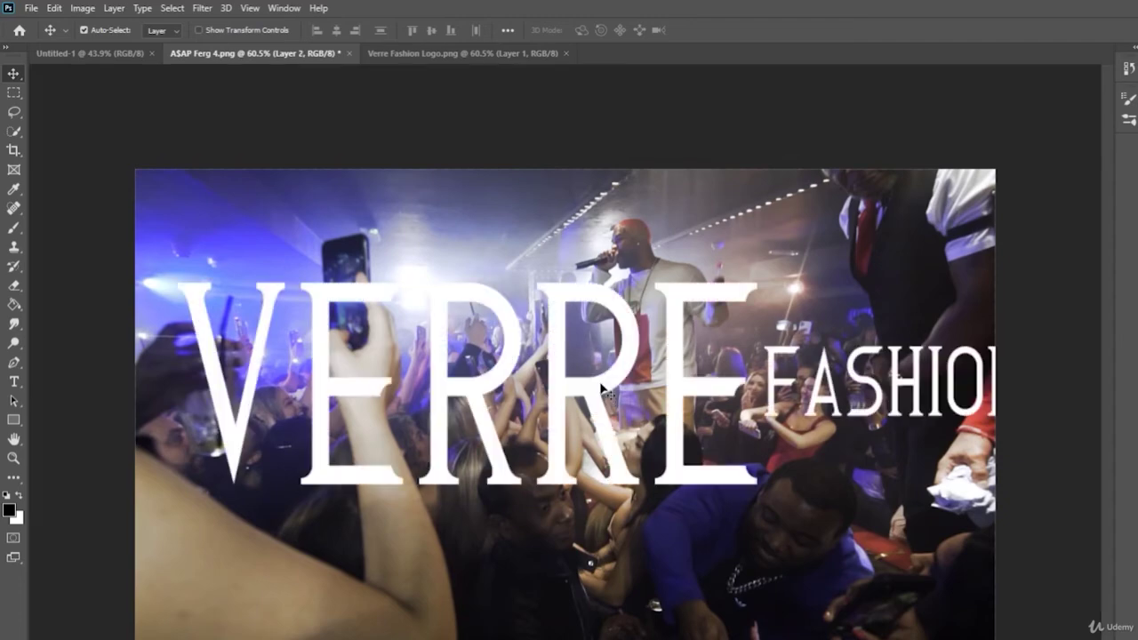
{"action": "left_click_drag", "start_coordinate": [691, 388], "coordinate": [657, 543]}
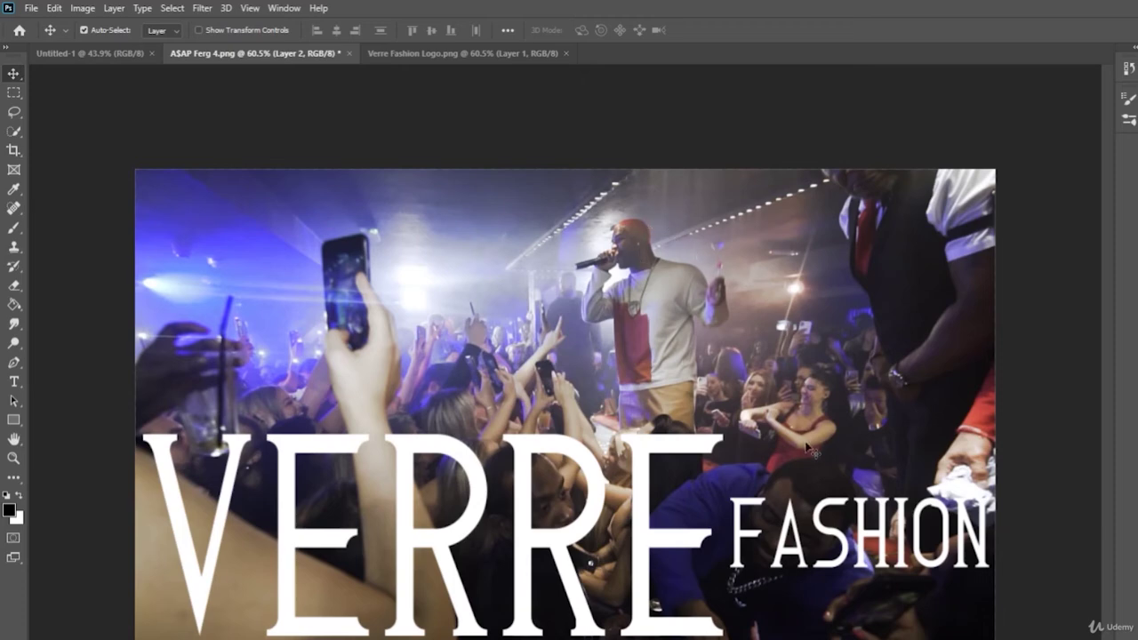
{"action": "left_click", "coordinate": [516, 55]}
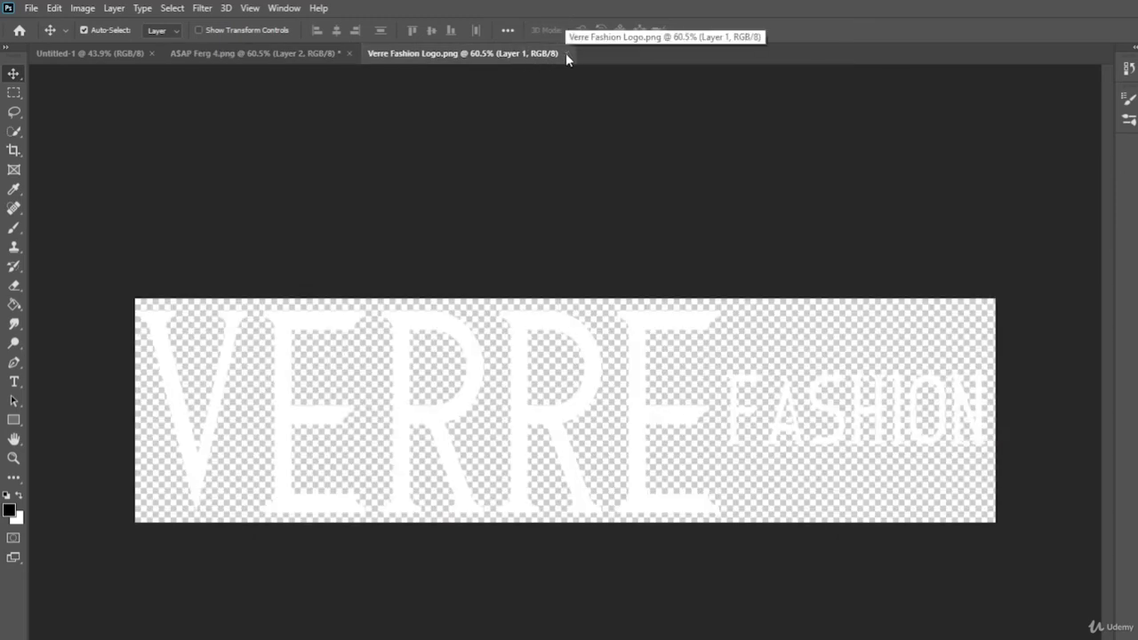
- Close Verre Fashion Logo.png, then select Layer 1 and Layer 2 in the concert photo's Layers panel
{"action": "left_click", "coordinate": [565, 53]}
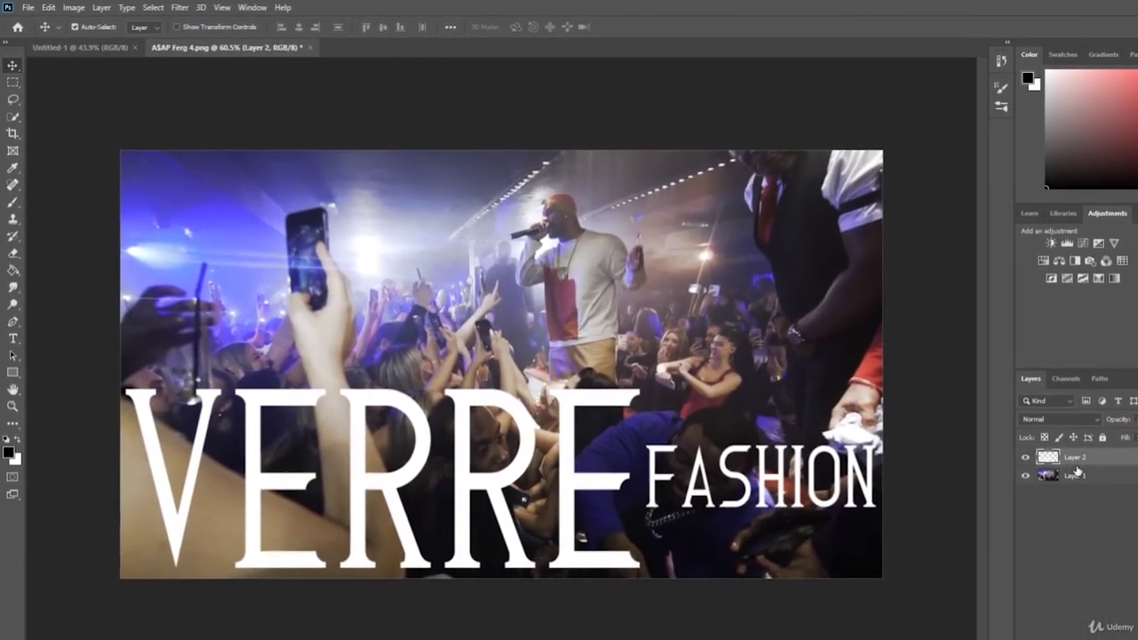
{"action": "left_click", "coordinate": [1134, 504]}
{"action": "left_click", "coordinate": [1067, 450]}
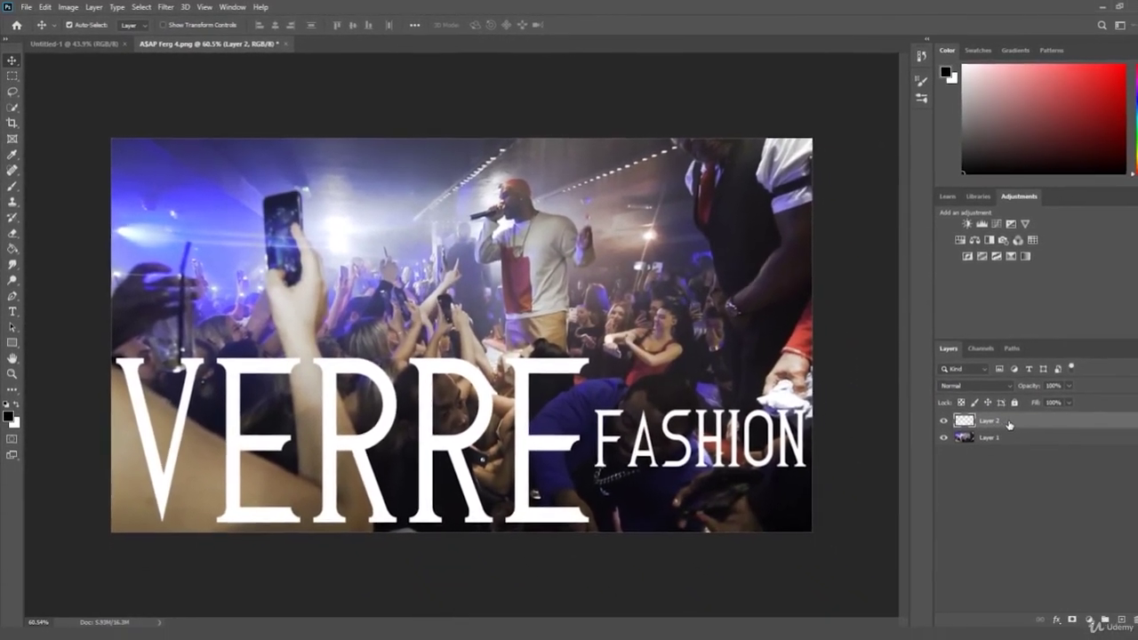